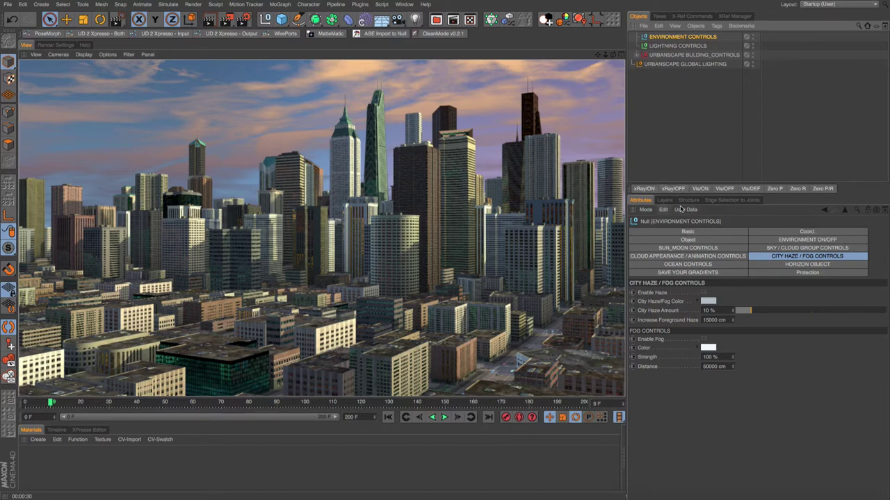
Enable city haze, raise City Haze Amount from 10% to 100%, and render the view
left_click(704, 292)
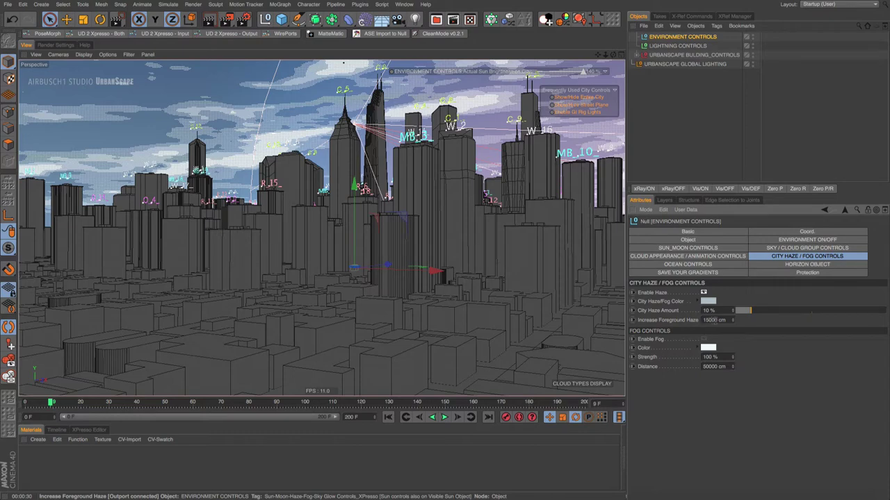
left_click(209, 19)
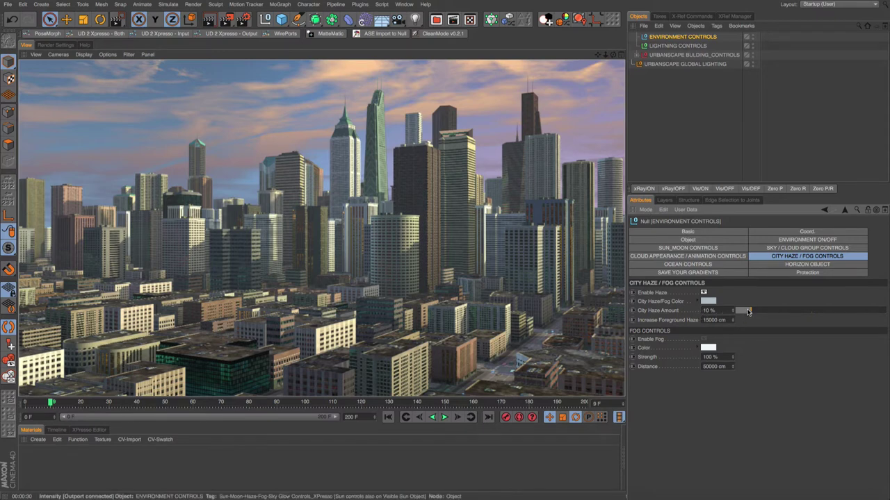
left_click_drag(747, 311, 887, 327)
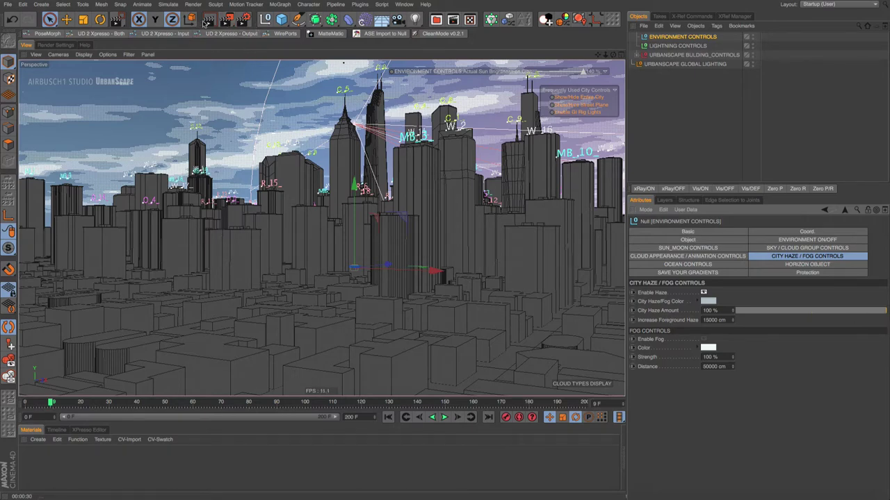
key("ctrl+r")
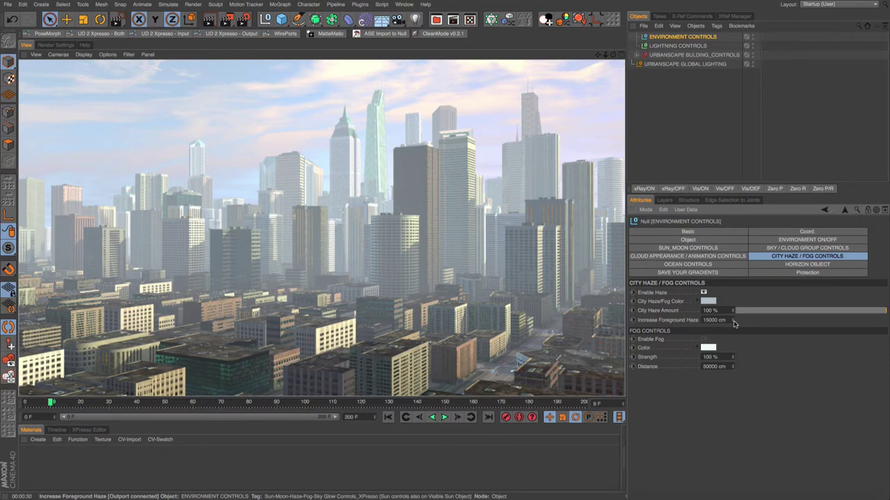
Increase foreground haze to 30000 cm, test-render it, then clear the render
left_click_drag(733, 323, 734, 324)
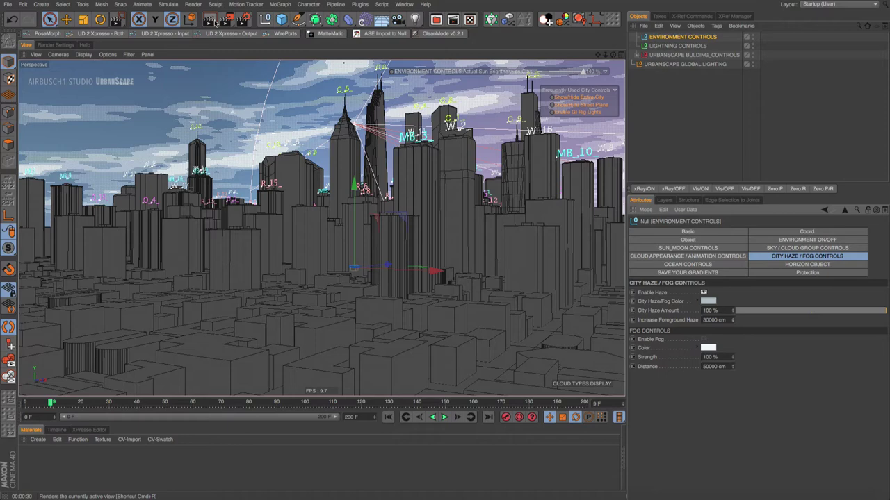
left_click(215, 22)
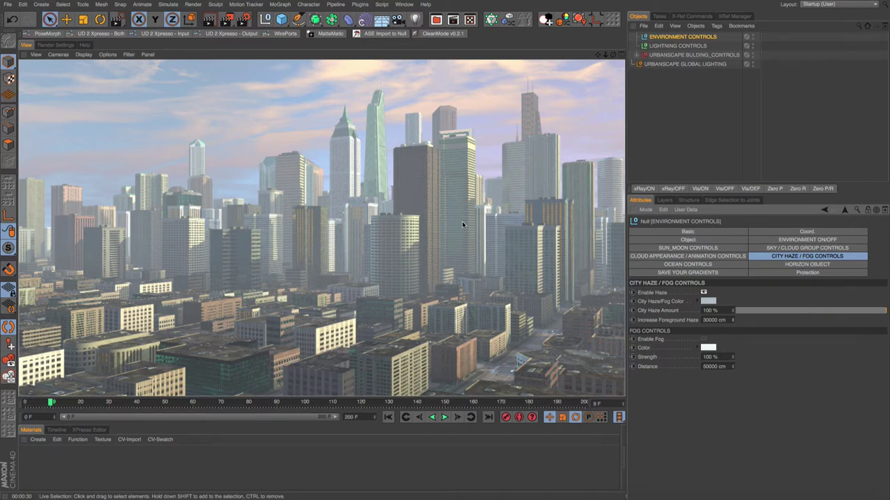
left_click(308, 110)
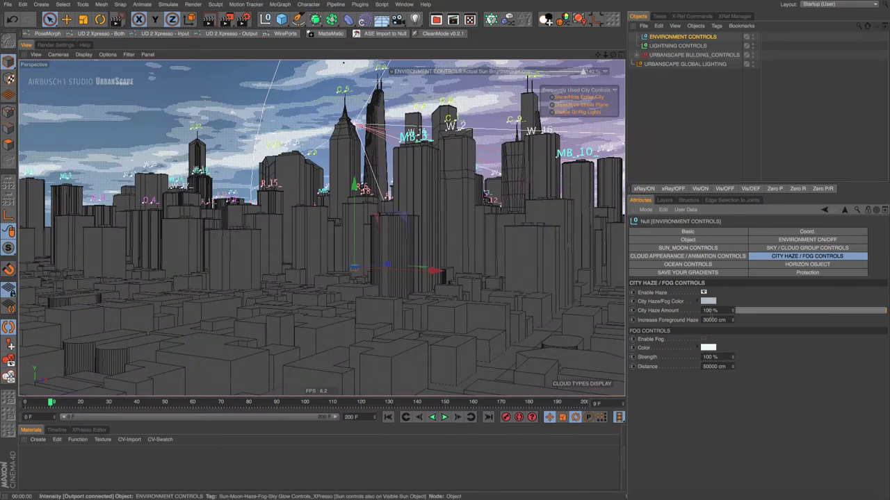
Set City Haze Amount to 300% and render the denser haze
left_click(705, 310)
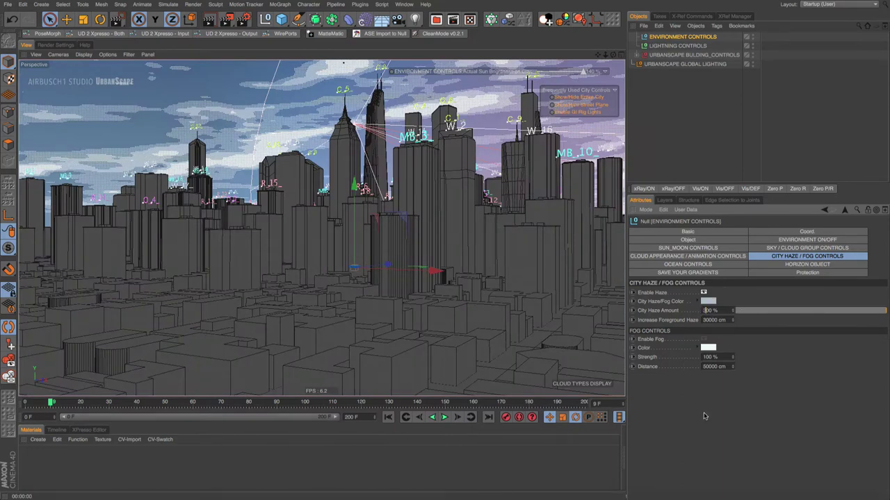
type("3")
key("Return")
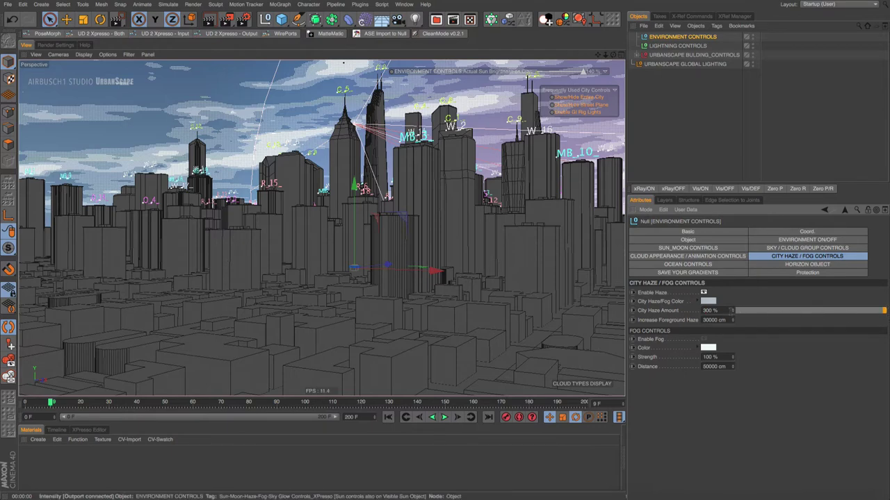
left_click(210, 19)
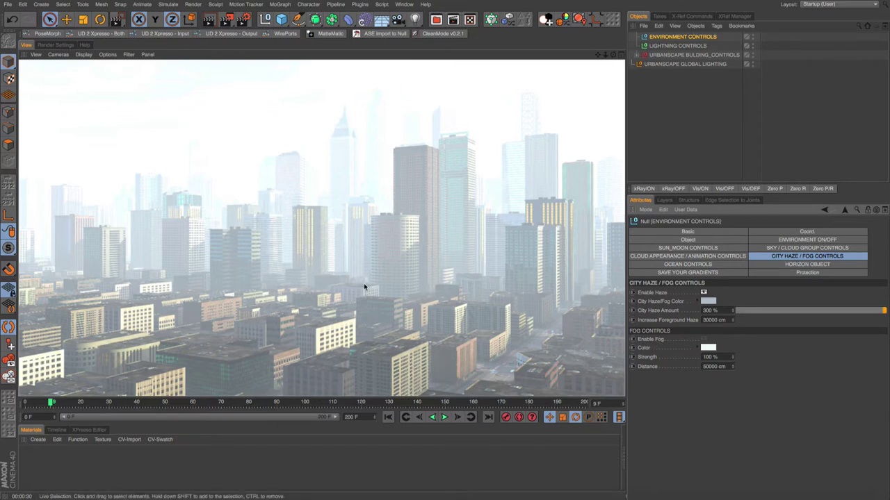
Test-render the grey haze, clear it, adjust sun brightness, and reselect Environment Controls
left_click(568, 75)
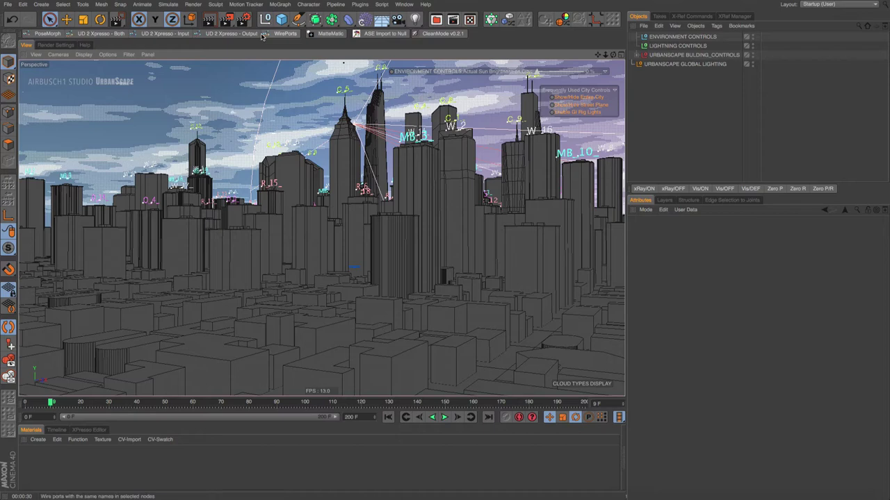
left_click(205, 23)
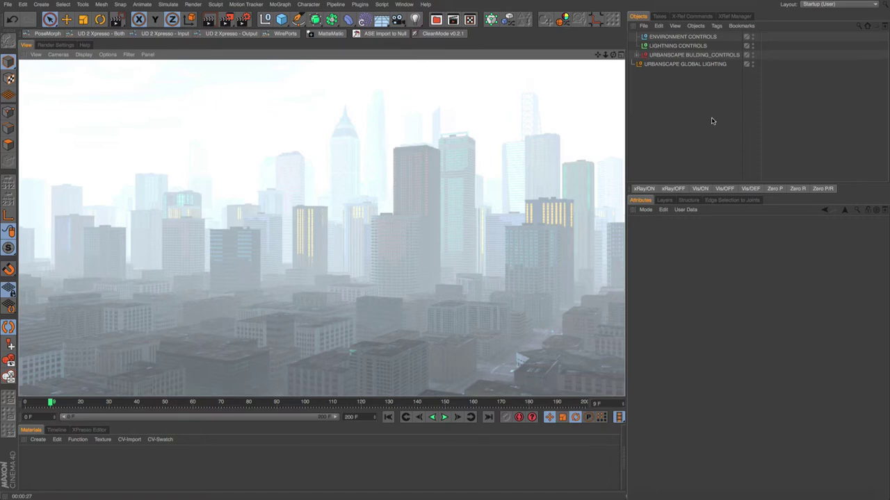
left_click(711, 121)
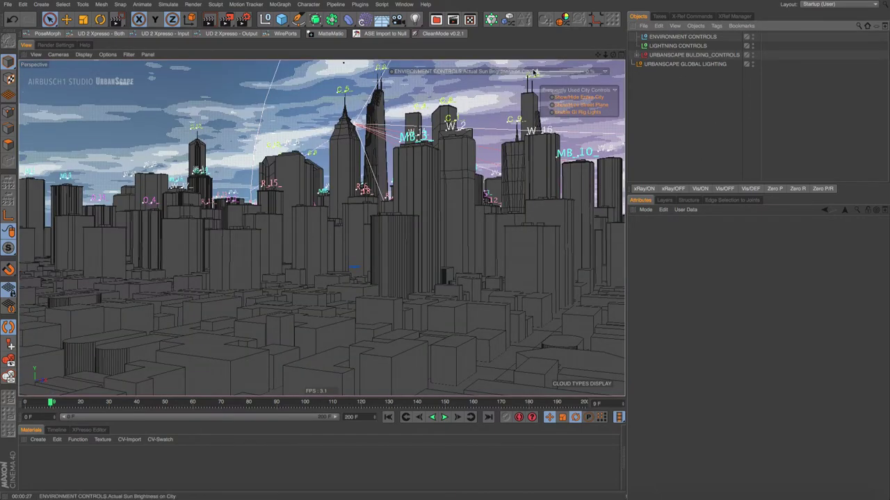
left_click(535, 72)
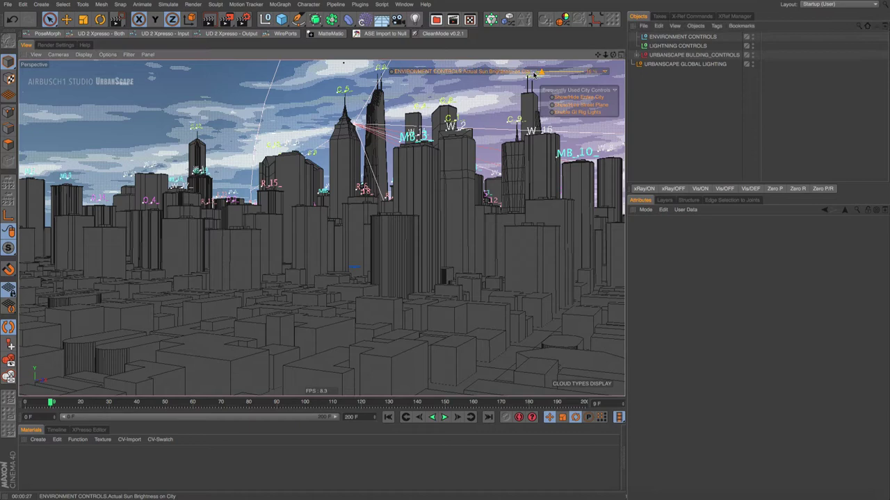
left_click(679, 37)
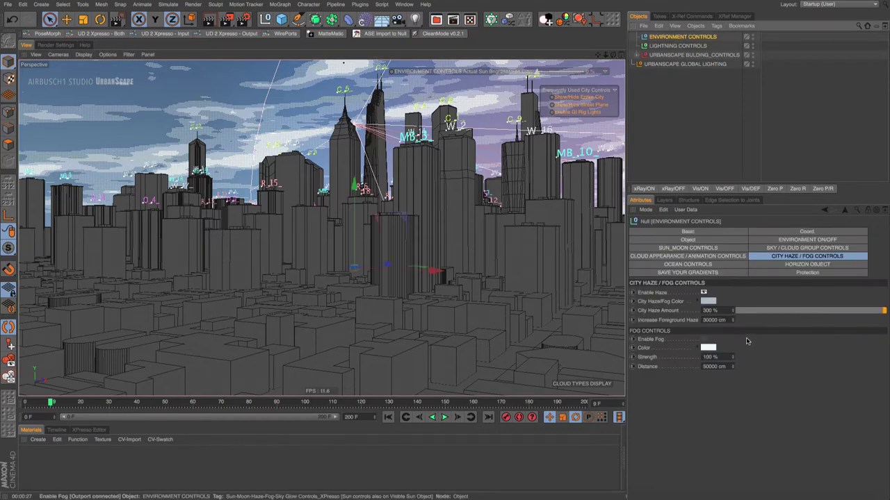
Change the haze colour to a darker blue-grey (V about 46%, S 34%) and render
left_click(706, 301)
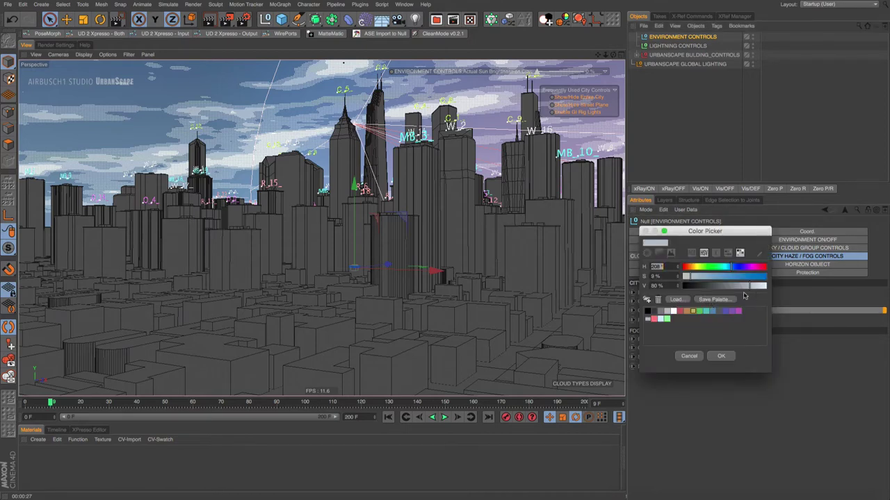
left_click_drag(748, 286, 721, 286)
left_click(710, 276)
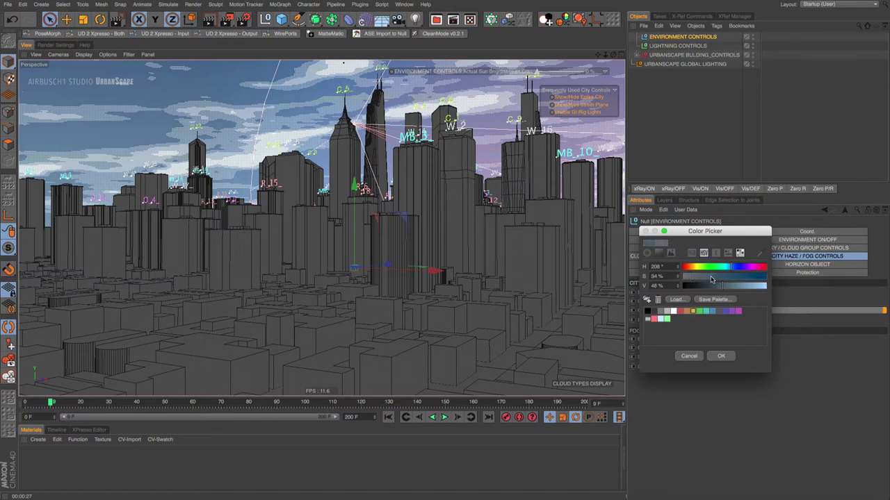
left_click(721, 356)
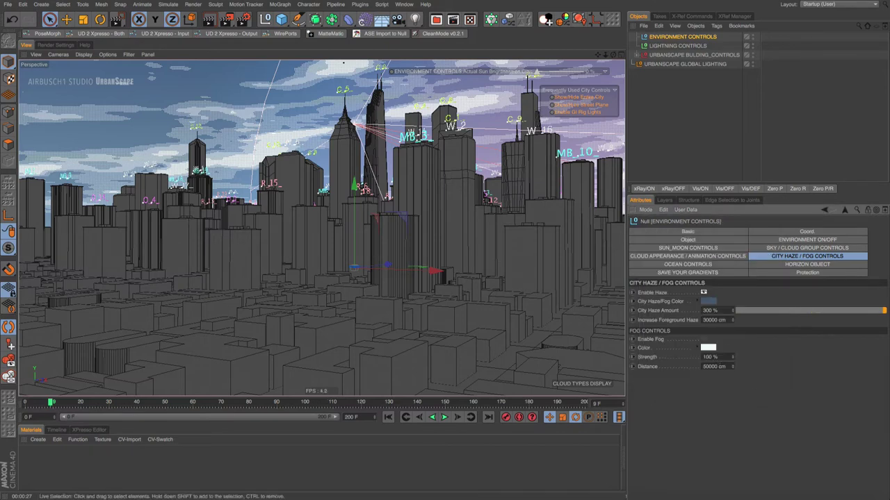
left_click(212, 22)
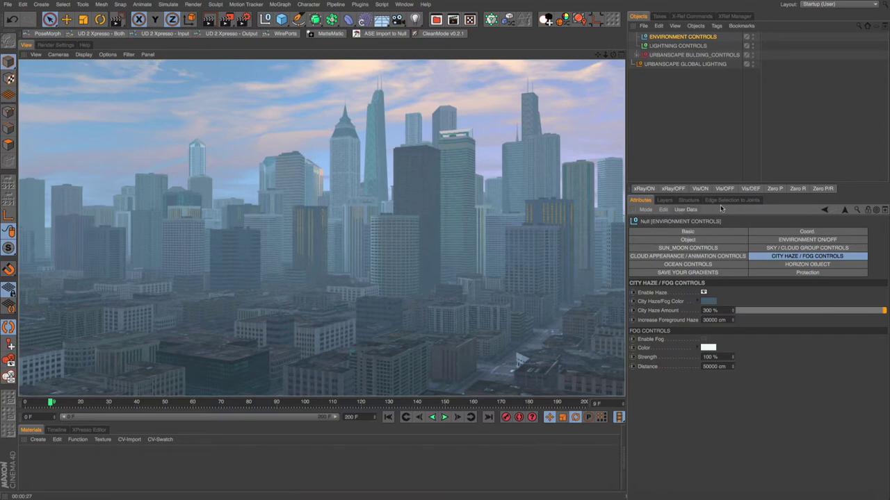
Disable the sky and clouds, render the city without them, and return to haze settings
left_click(770, 250)
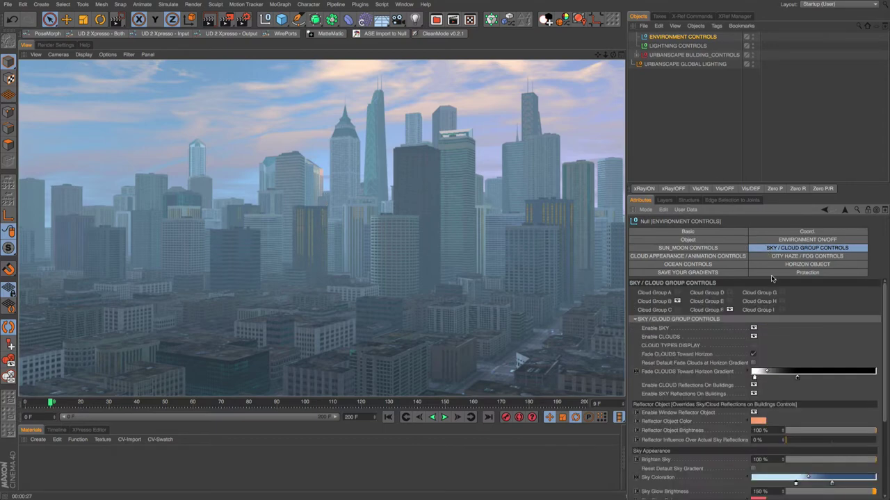
left_click(754, 328)
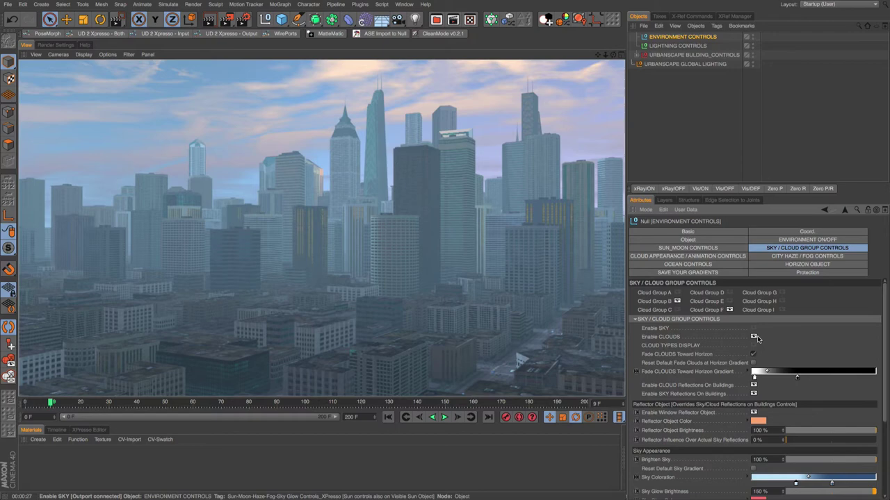
left_click(753, 337)
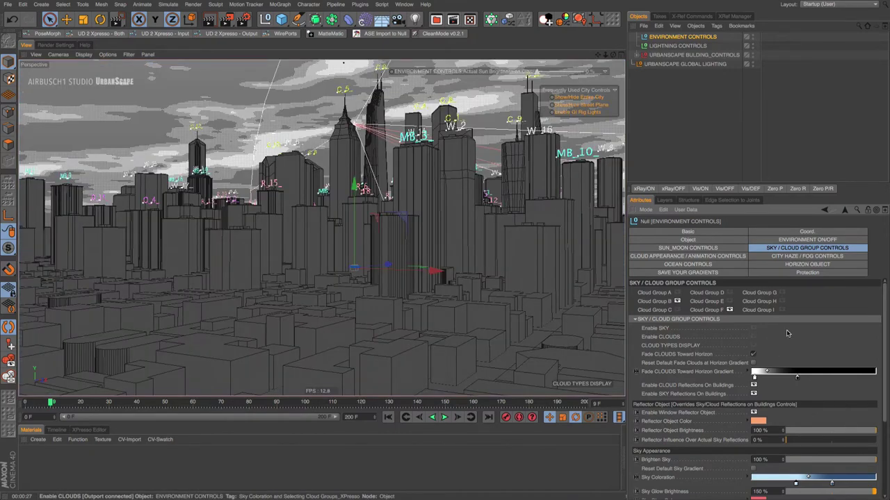
left_click(208, 19)
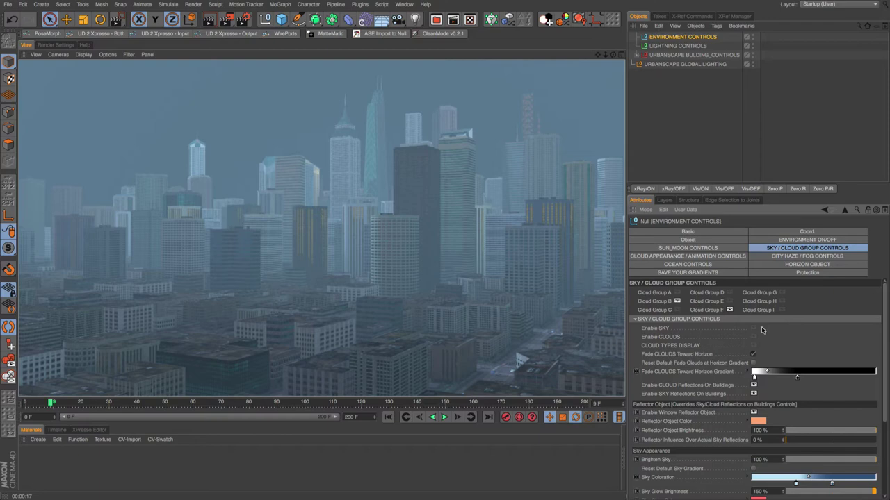
left_click(754, 337)
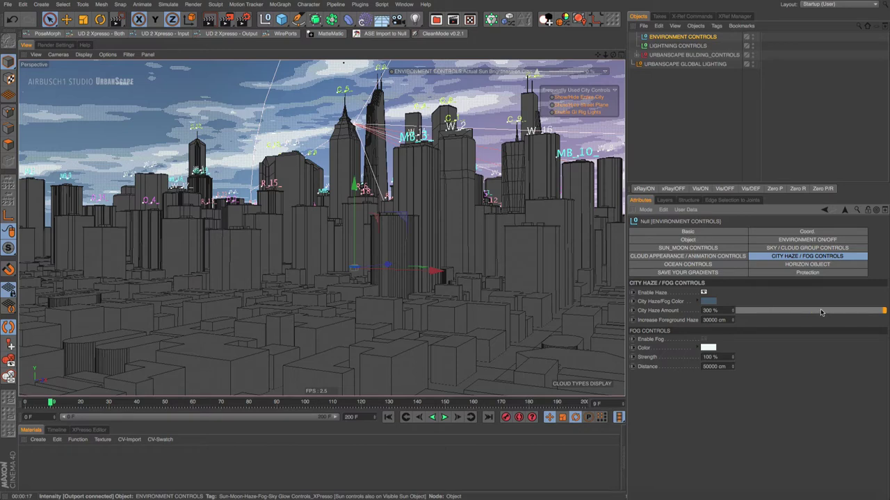
Make the haze colour paler by brightening it and lowering saturation to 12%
left_click(710, 302)
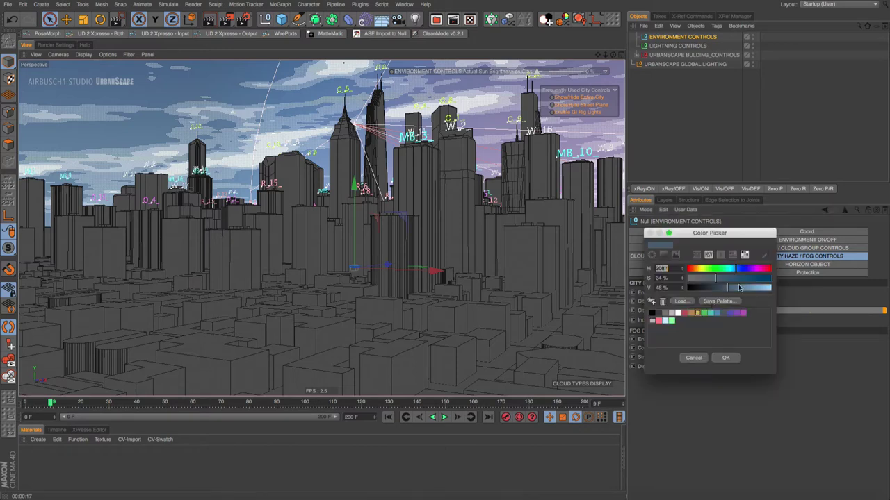
left_click(744, 288)
left_click_drag(745, 289, 762, 288)
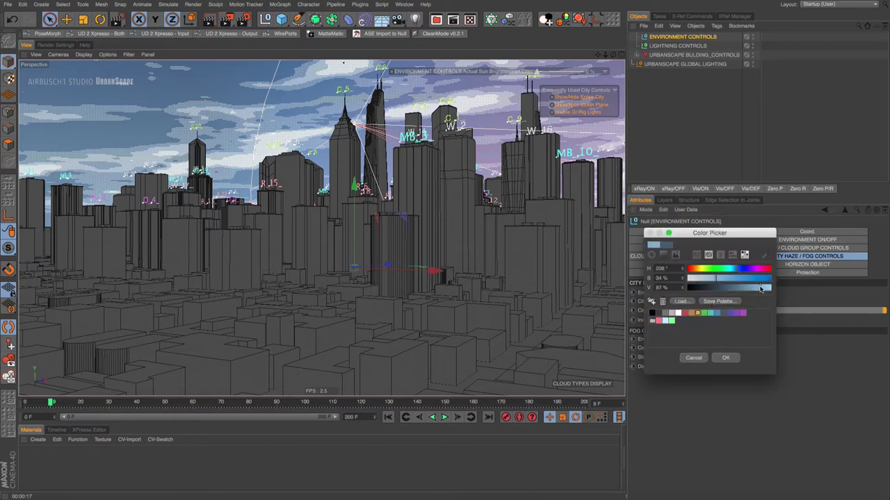
left_click(700, 279)
left_click_drag(700, 280, 693, 279)
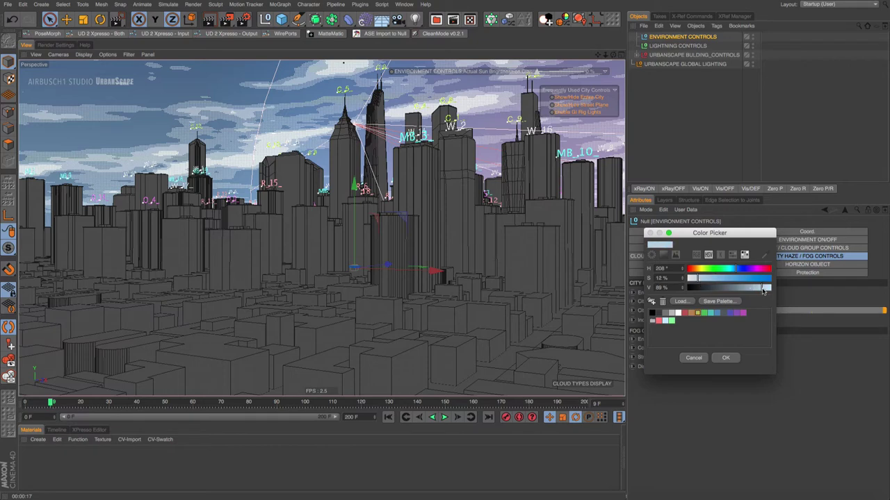
left_click(725, 358)
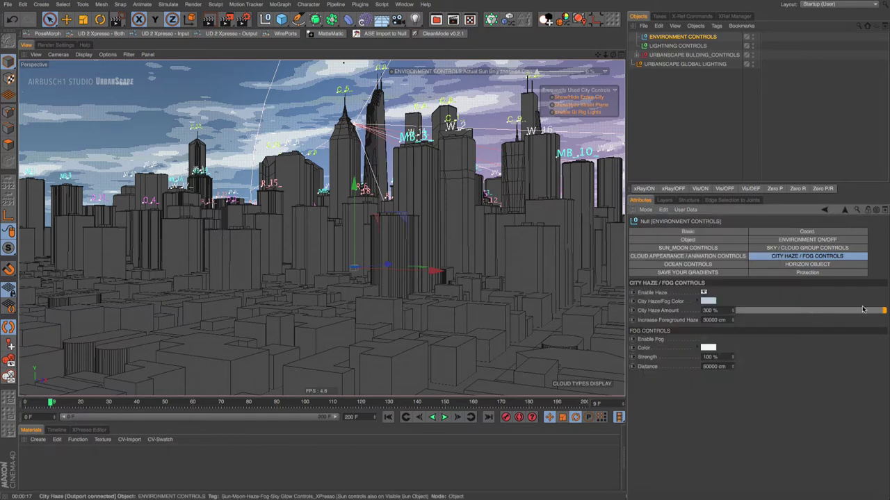
Set City Haze Amount to 20% and foreground haze to 10000 cm
mouse_move(865, 310)
left_mouse_down()
mouse_move(887, 305)
mouse_move(756, 314)
left_mouse_up()
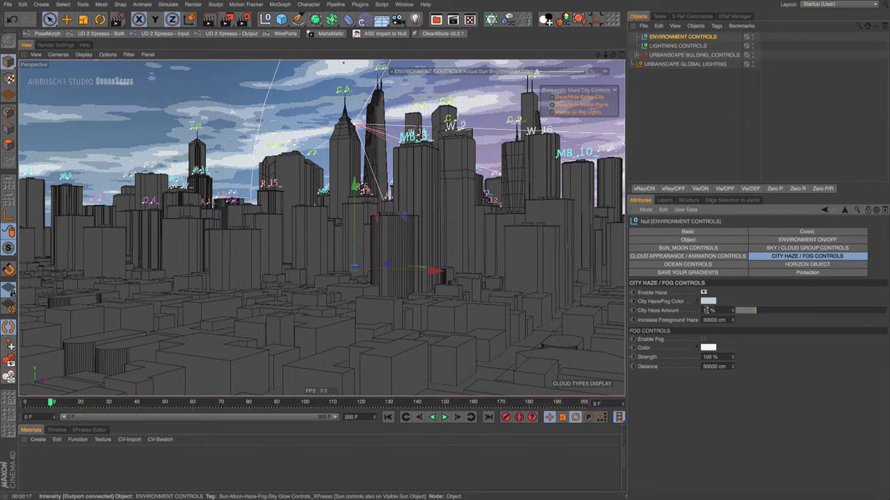
type("0")
key("Return")
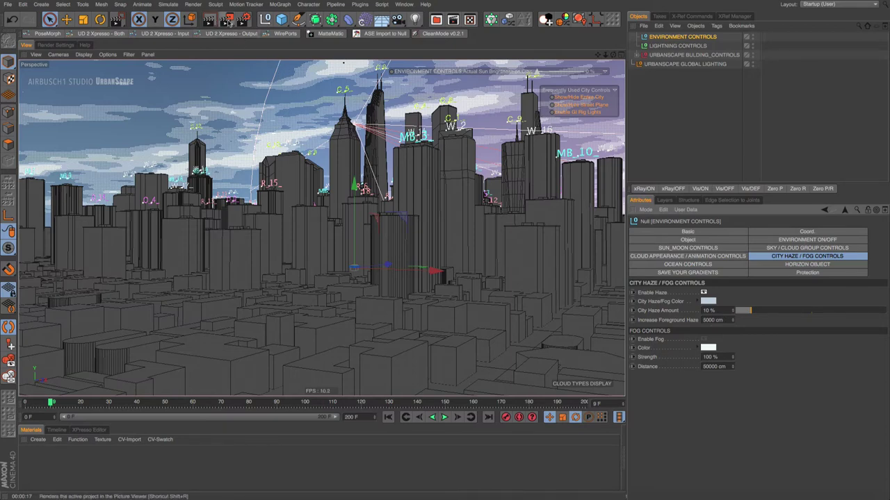
left_click_drag(223, 20, 473, 397)
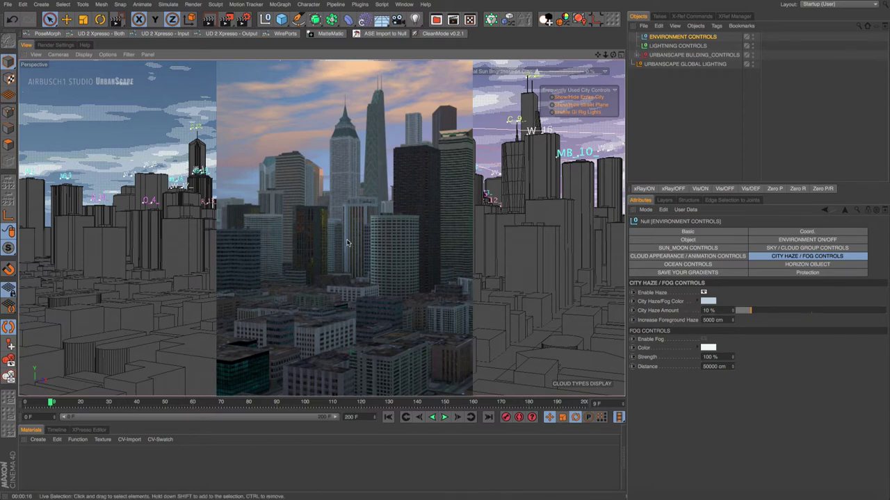
left_click(704, 319)
type("0")
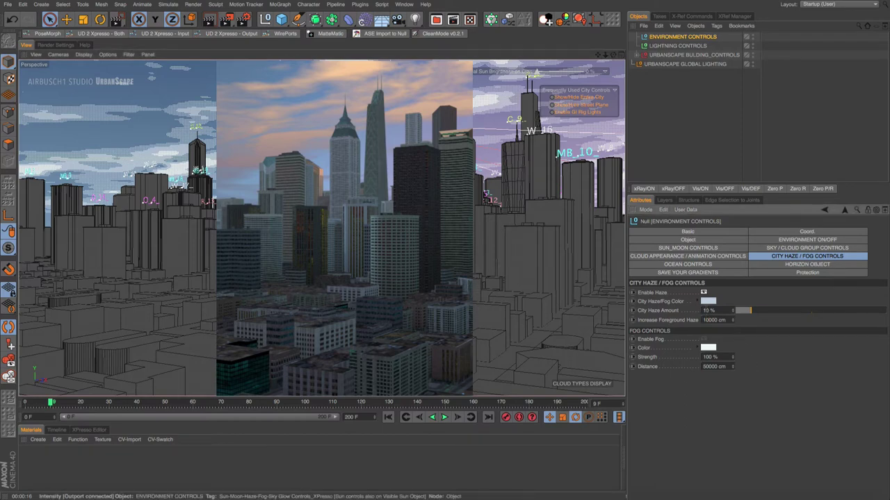
key("Return")
left_click(764, 310)
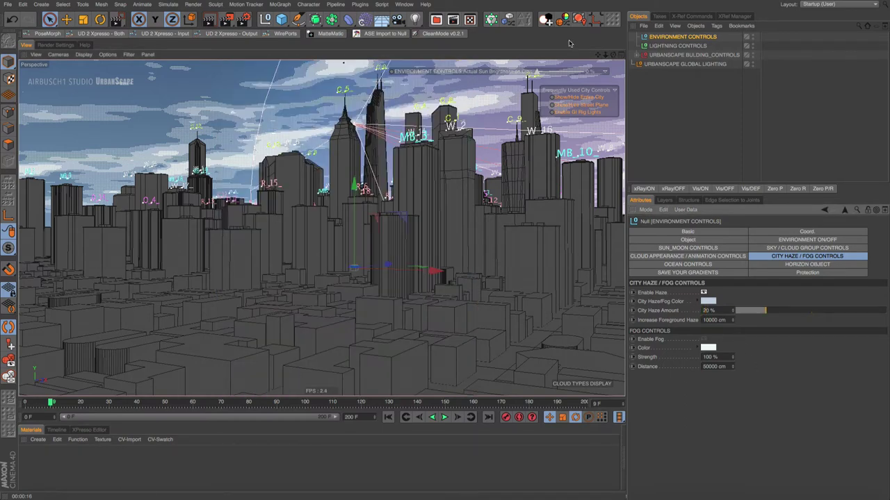
Raise the sun brightness and render a preview region across the city
left_click_drag(536, 73, 558, 75)
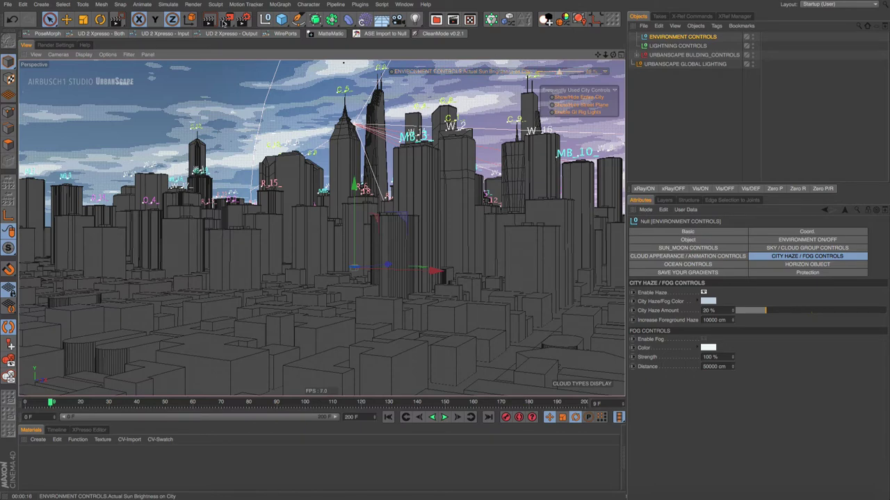
left_click_drag(227, 21, 278, 45)
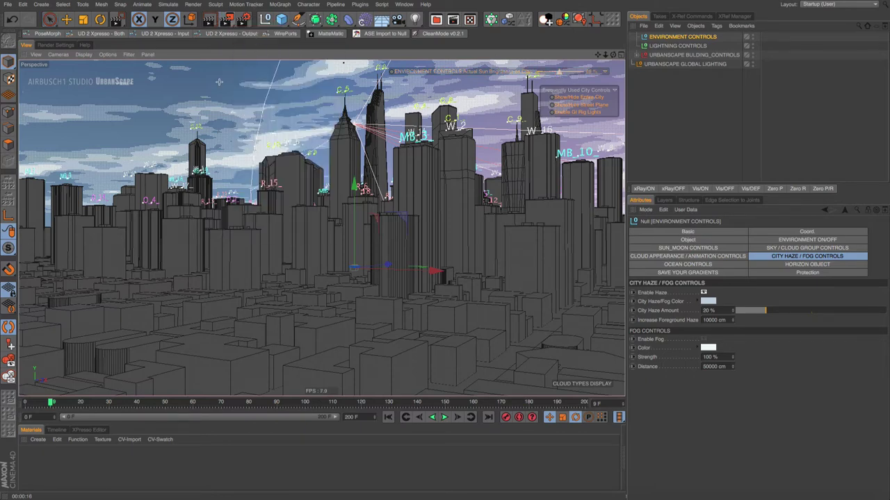
left_click_drag(224, 62, 484, 474)
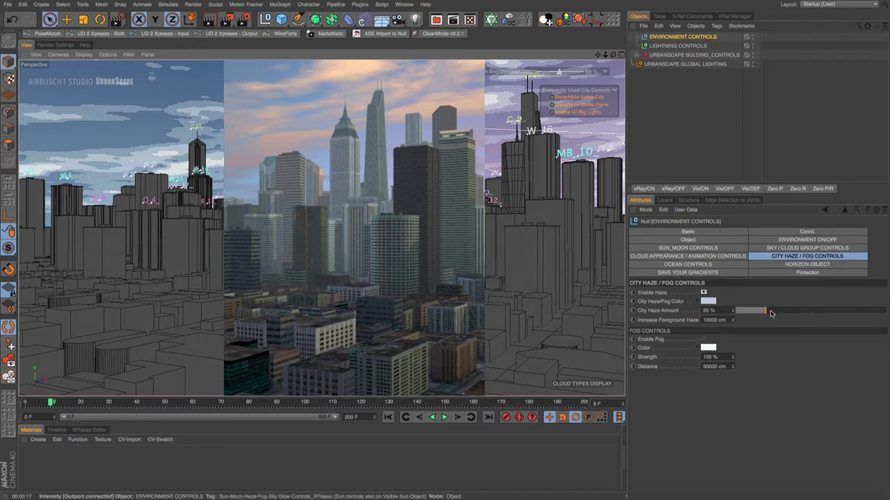
Raise City Haze Amount to 50% and render a region over most of the city
left_click_drag(770, 313, 811, 319)
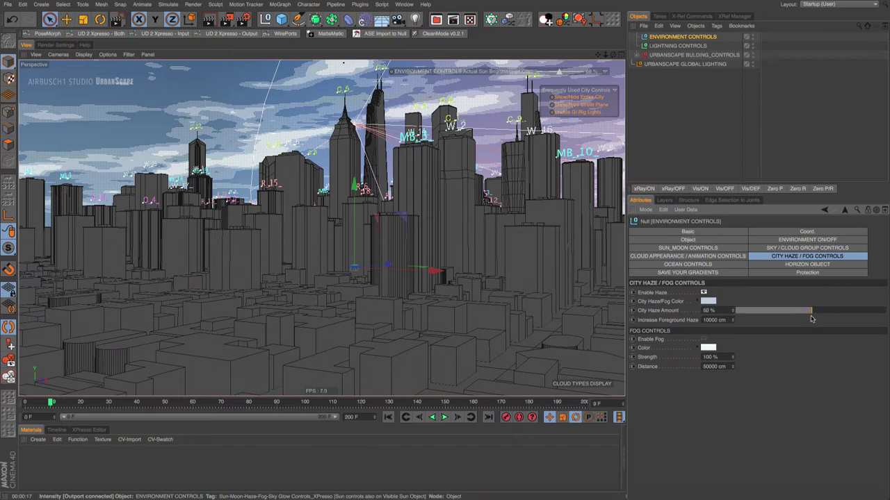
left_click(243, 19)
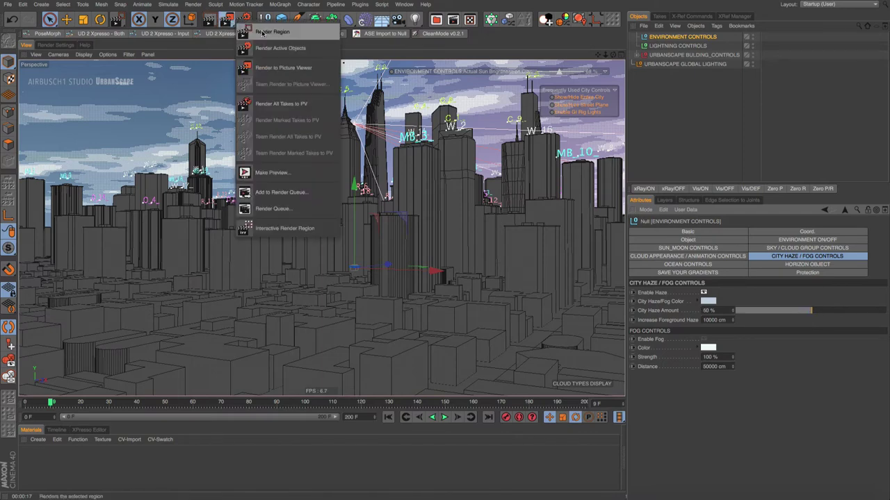
left_click(262, 33)
left_click_drag(211, 60, 490, 461)
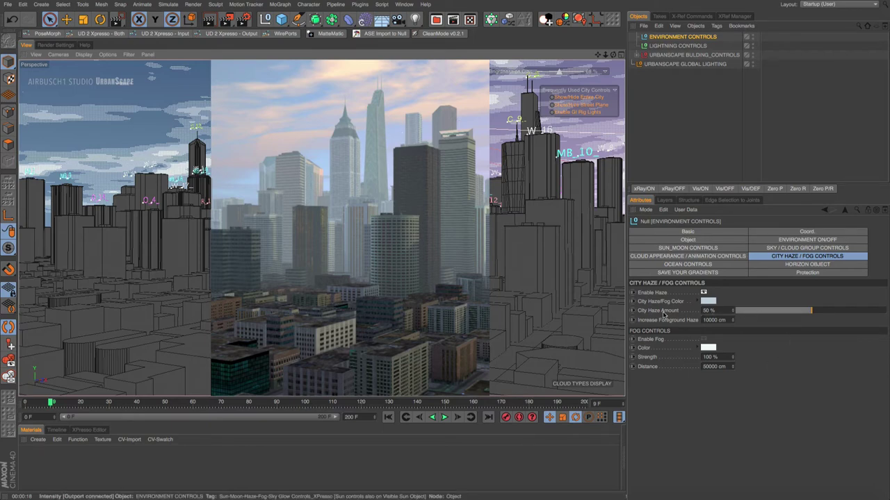
Set foreground haze to 15000 cm and render a region over the city again
left_click(706, 320)
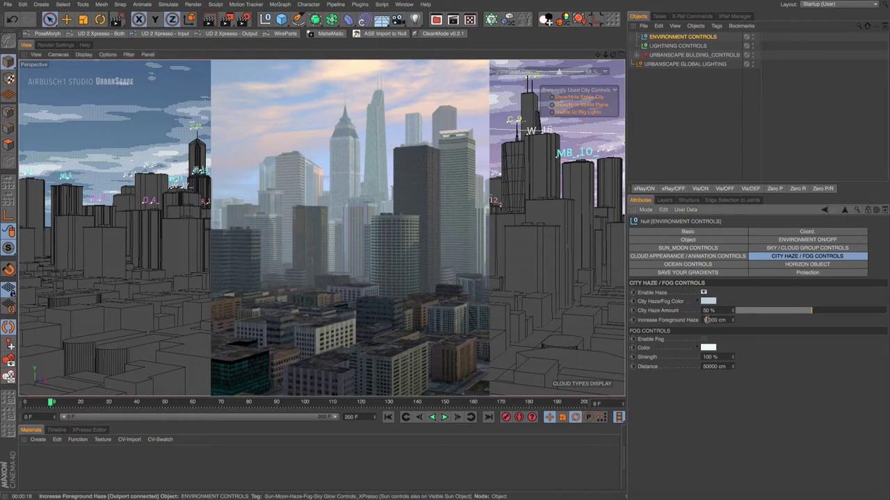
type("5")
key("Return")
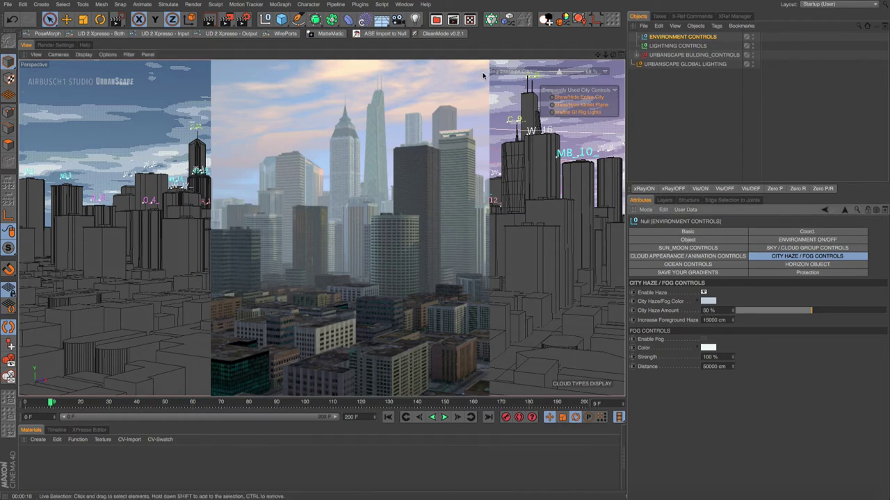
left_click_drag(227, 19, 487, 397)
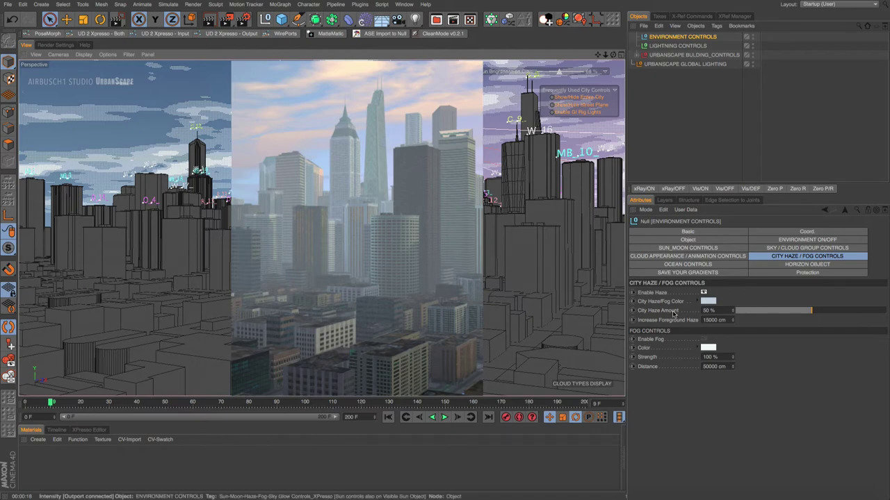
Switch from city haze to fog and render the full view
left_click(703, 293)
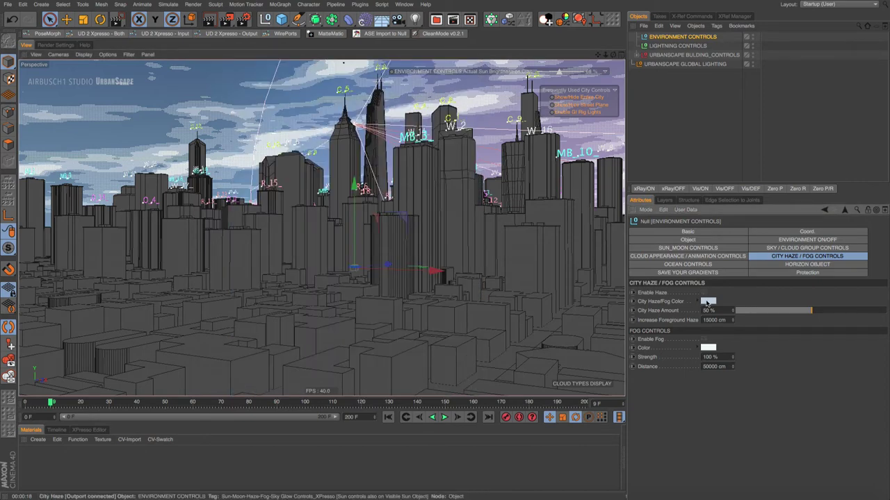
left_click(704, 339)
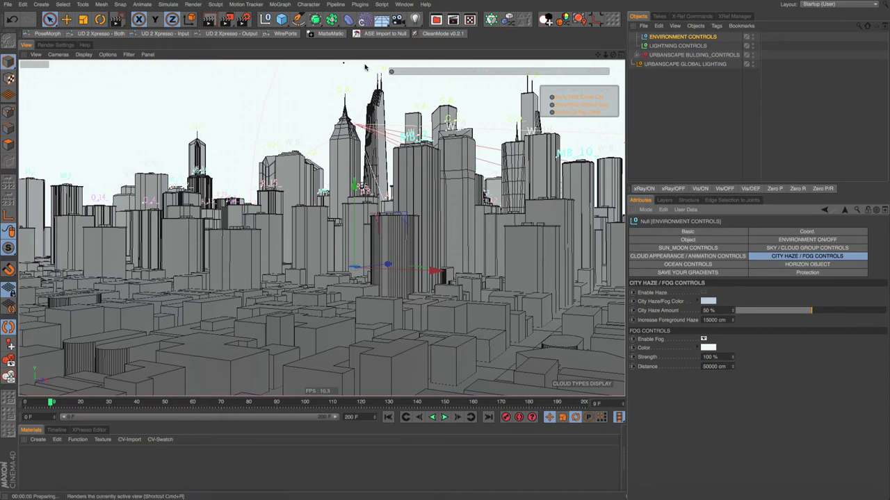
key("ctrl+r")
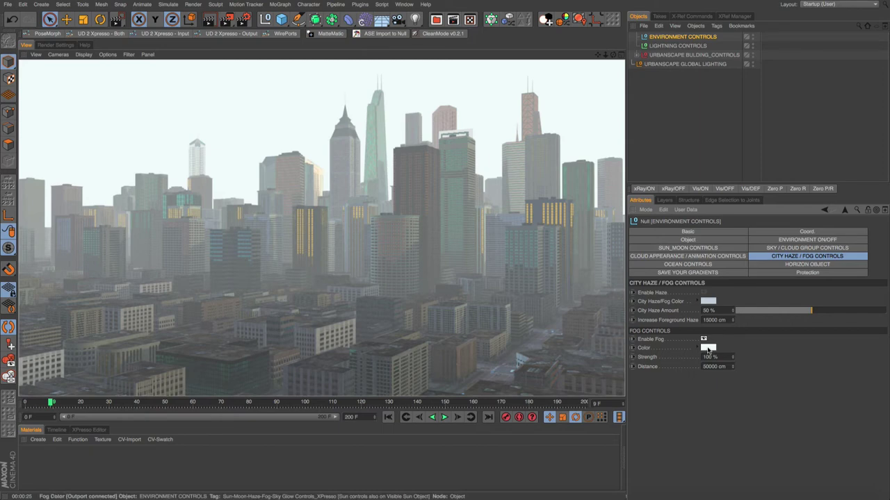
Make the fog colour a muted green at 69% value and render a preview
left_click(709, 348)
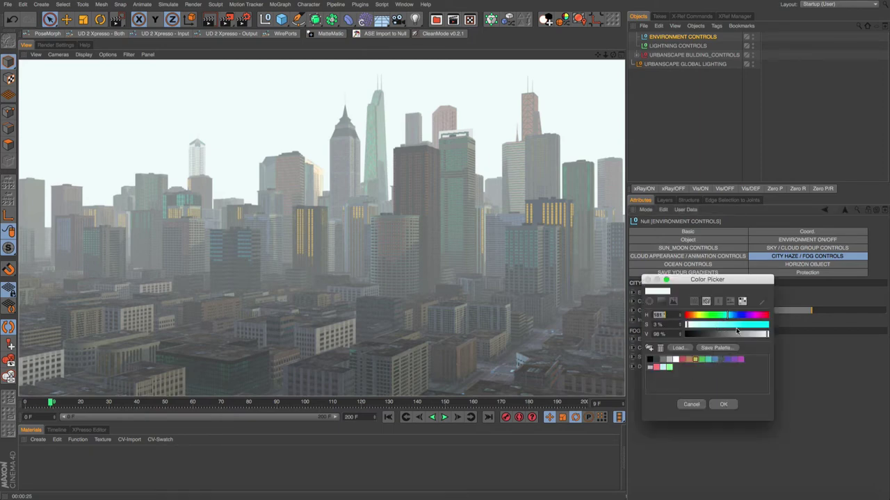
left_click_drag(757, 338, 718, 316)
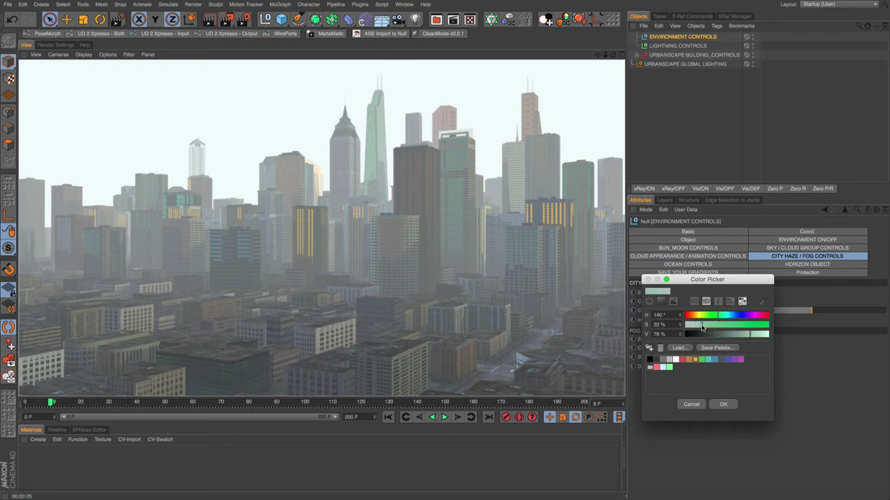
left_click_drag(749, 338, 742, 339)
left_click(722, 403)
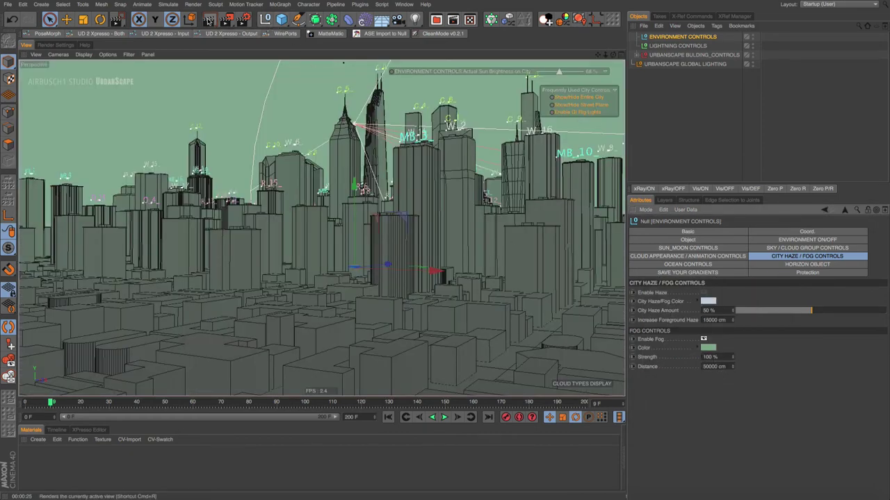
left_click(209, 19)
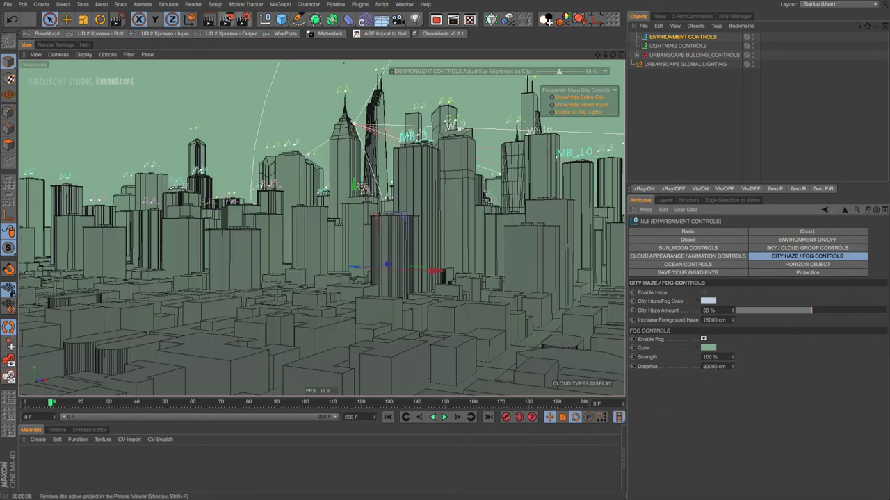
Test-render the green-fogged city, then drop Actual Sun Brightness on City to 0%
left_click_drag(227, 18, 264, 26)
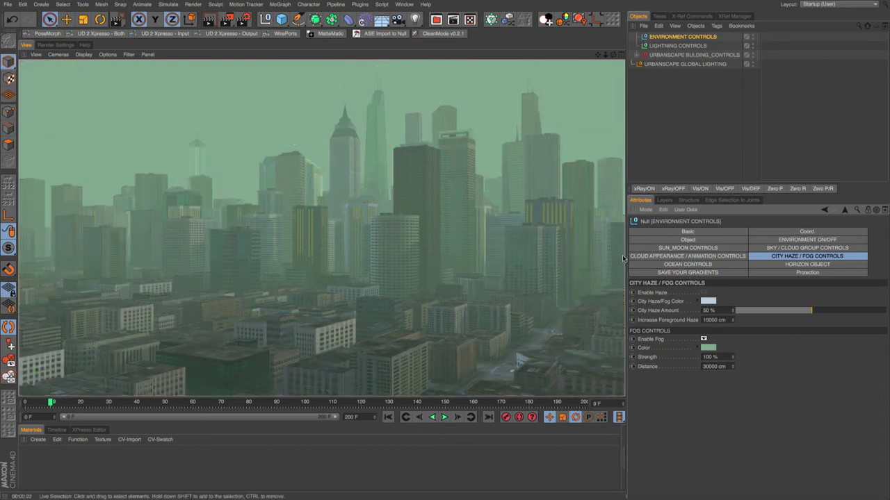
left_click(665, 147)
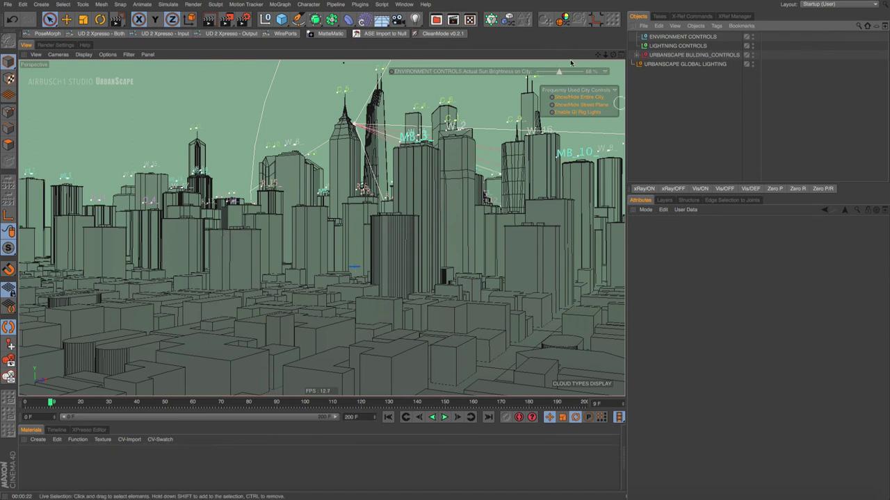
left_click_drag(558, 73, 528, 73)
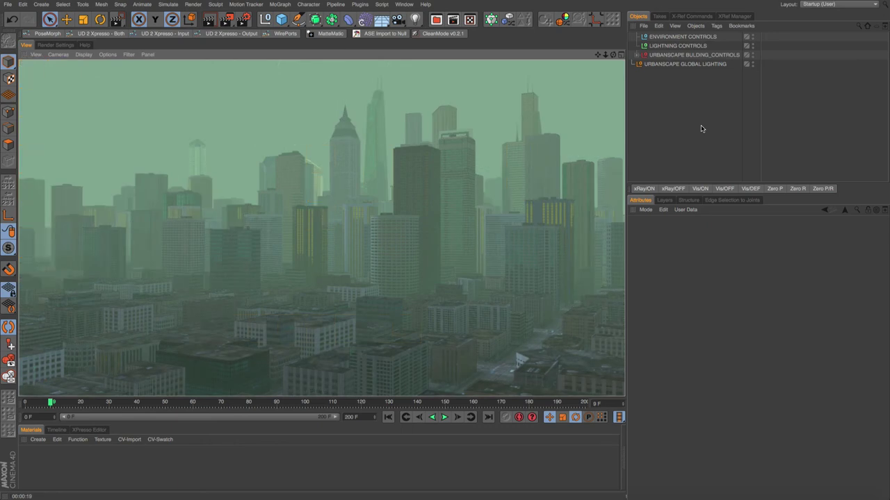
left_click(680, 37)
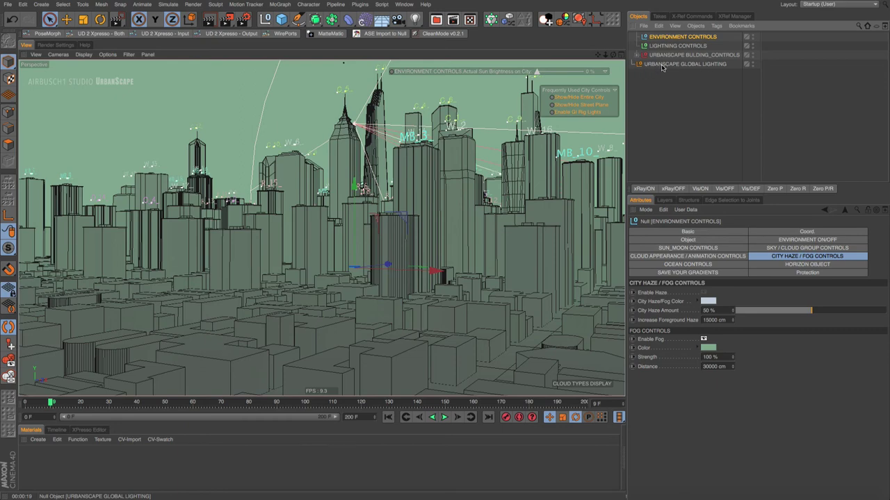
Toggle Enable GI Rig Lights, render the sun-off lighting, and raise Actual Moon Brightness on City to 98%
left_click(577, 112)
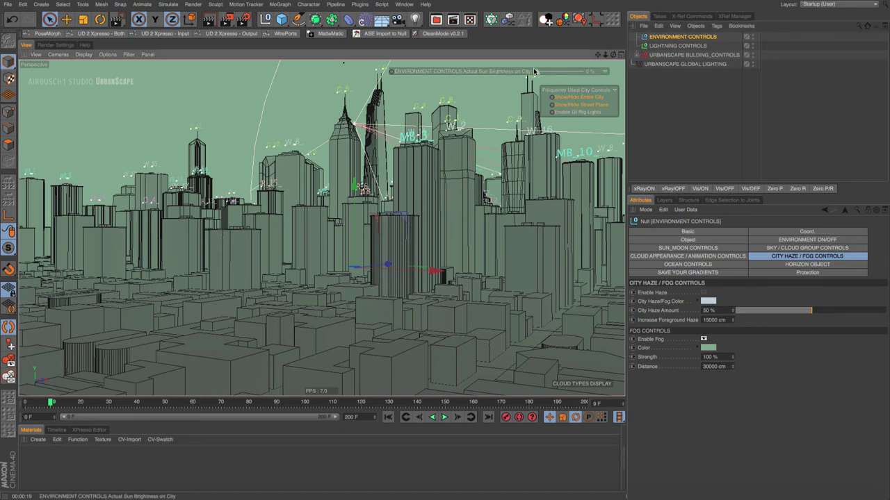
left_click(684, 248)
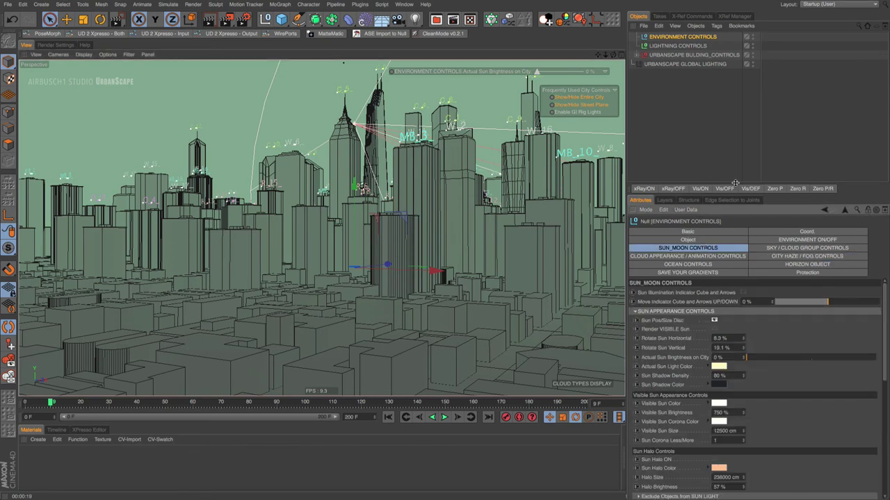
left_click_drag(735, 183, 735, 111)
left_click_drag(878, 220, 749, 334)
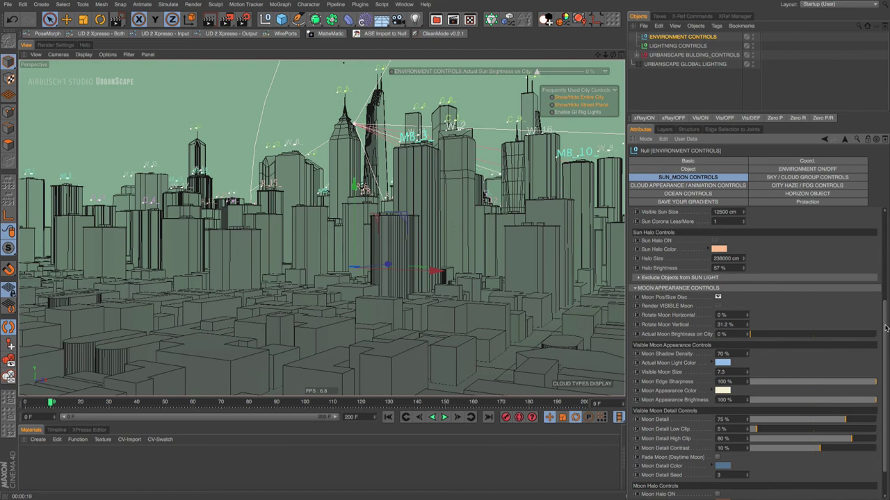
scroll(885, 328, "up", 5)
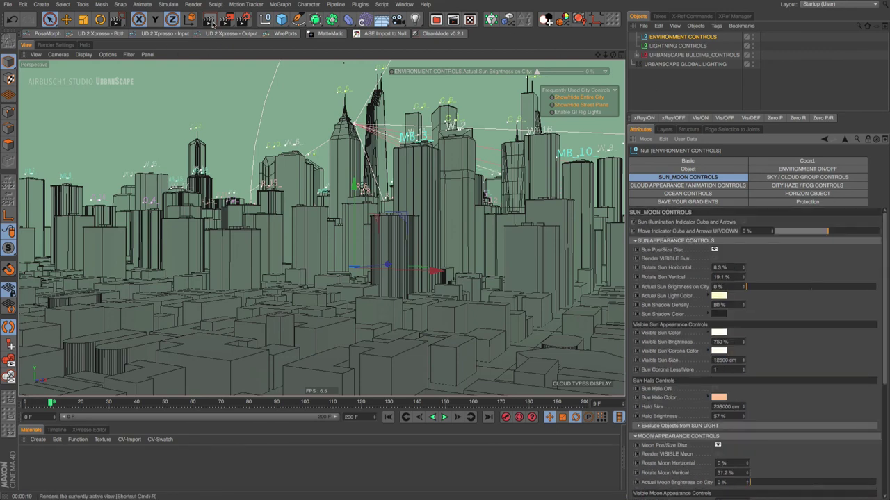
left_click(212, 23)
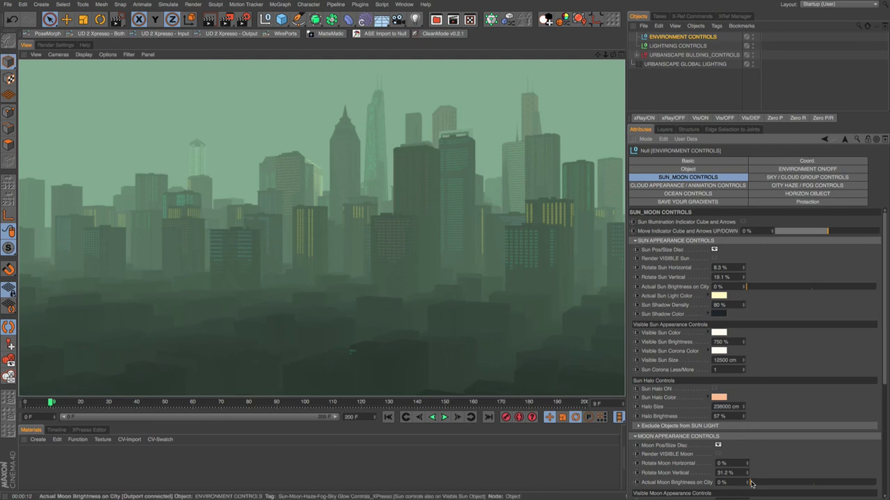
left_click(879, 482)
Push moon brightness to 100%, flick the Sun Illumination Indicator on and off, and show CITY HAZE / FOG CONTROLS
left_click_drag(879, 482, 884, 482)
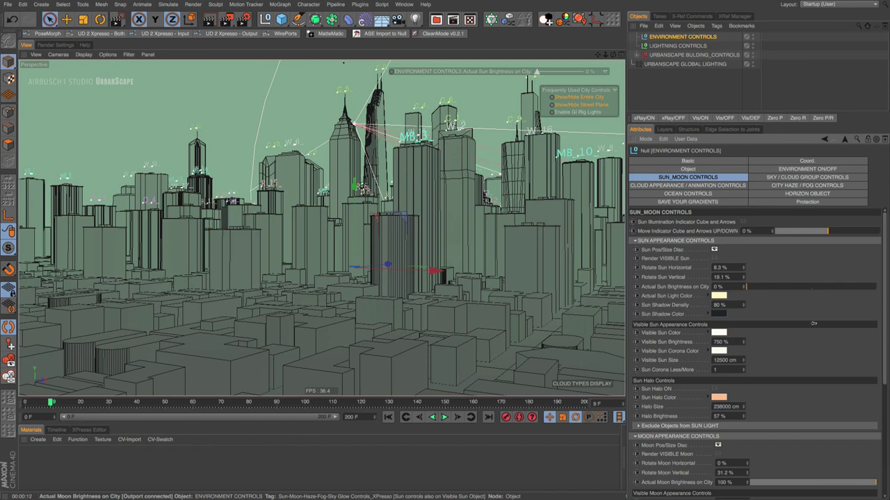
left_click(743, 221)
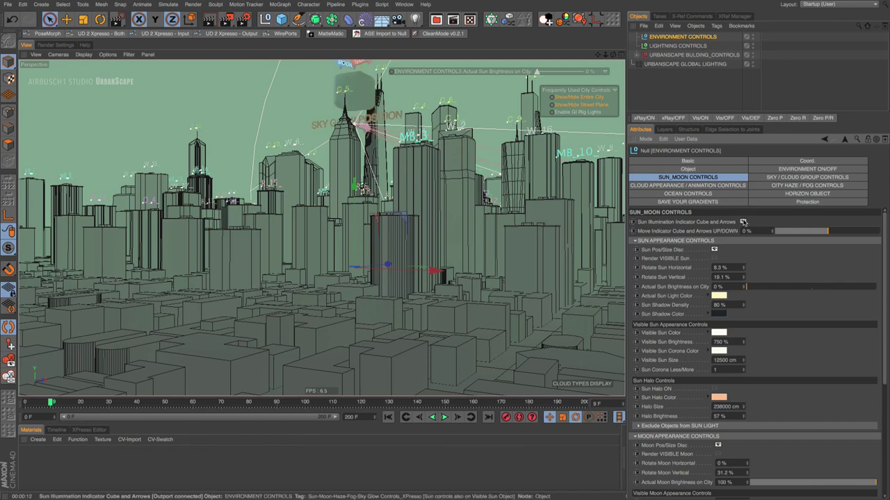
left_click(743, 221)
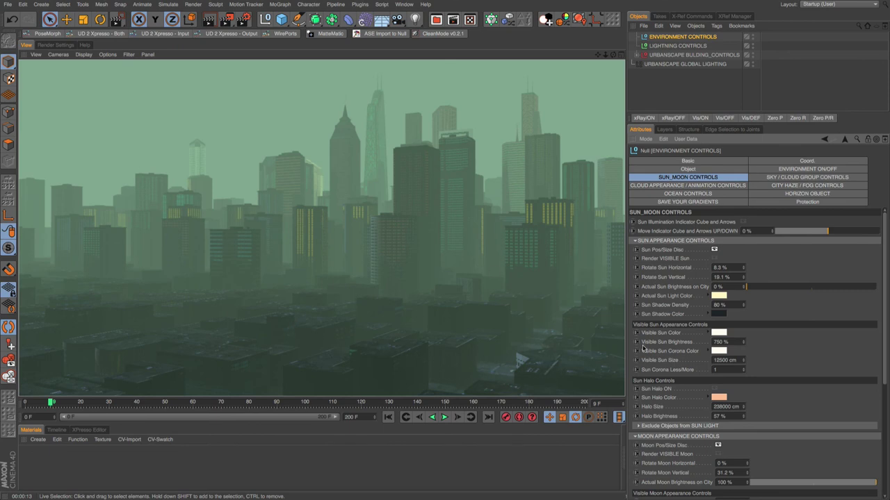
left_click(801, 186)
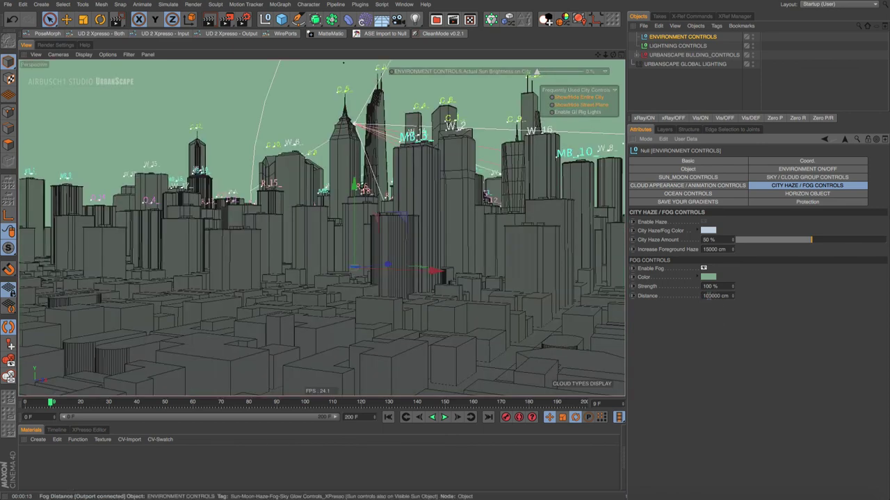
Render the view with fog distance 100000 cm and reselect ENVIRONMENT CONTROLS
key("ctrl+r")
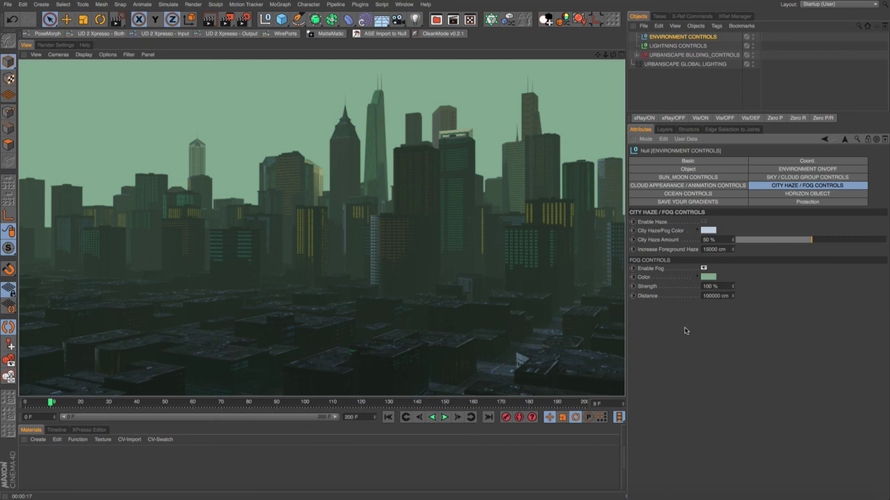
left_click(658, 85)
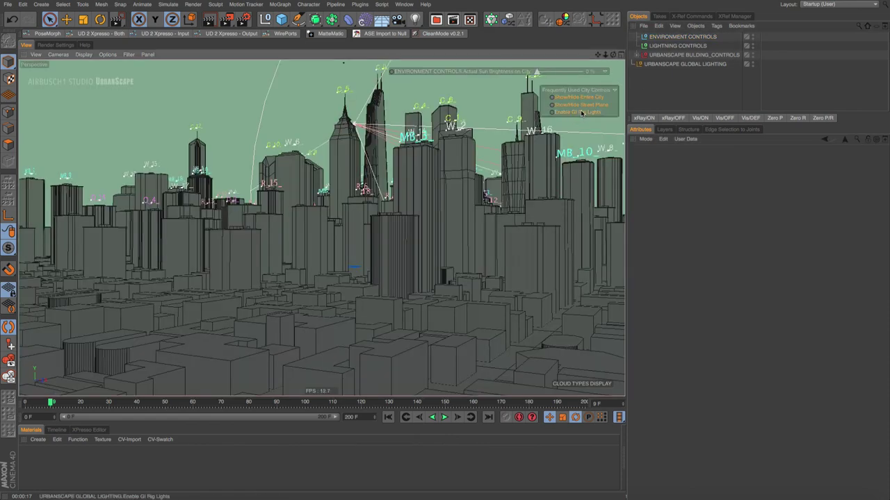
left_click(666, 38)
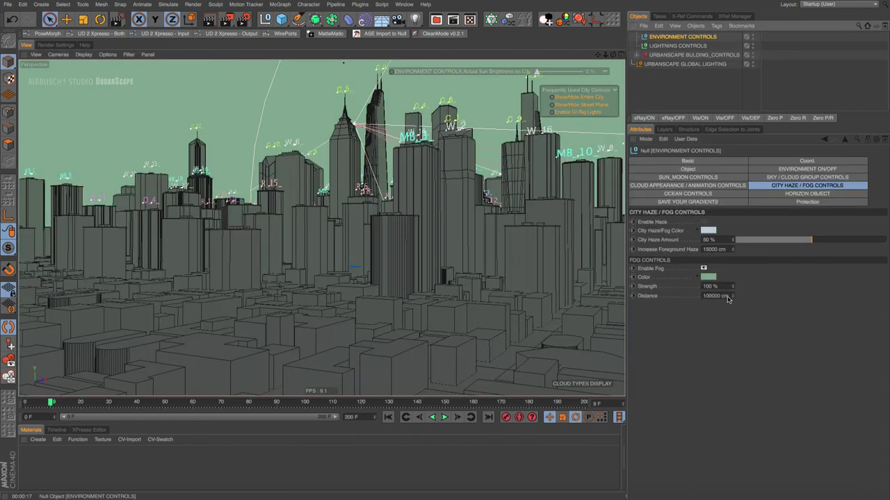
Set the fog Distance to 200000 cm and render the lighter green fog
double_click(704, 295)
type("200000")
key("Return")
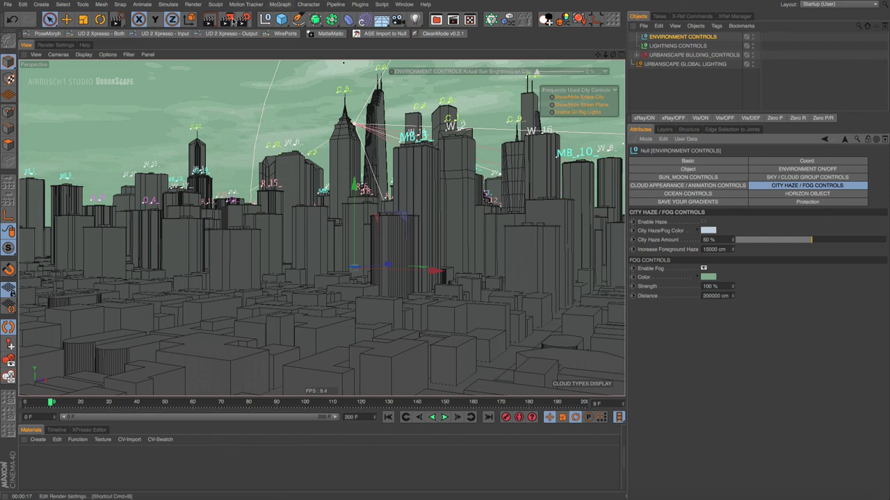
key("ctrl+r")
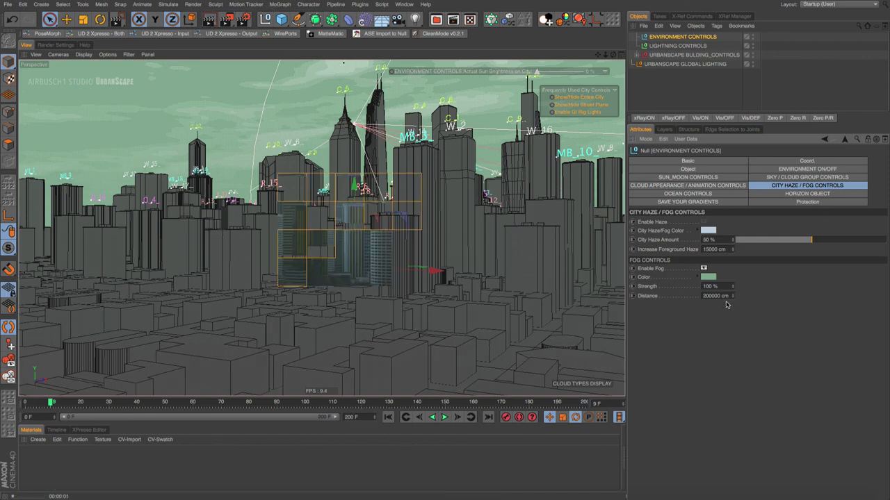